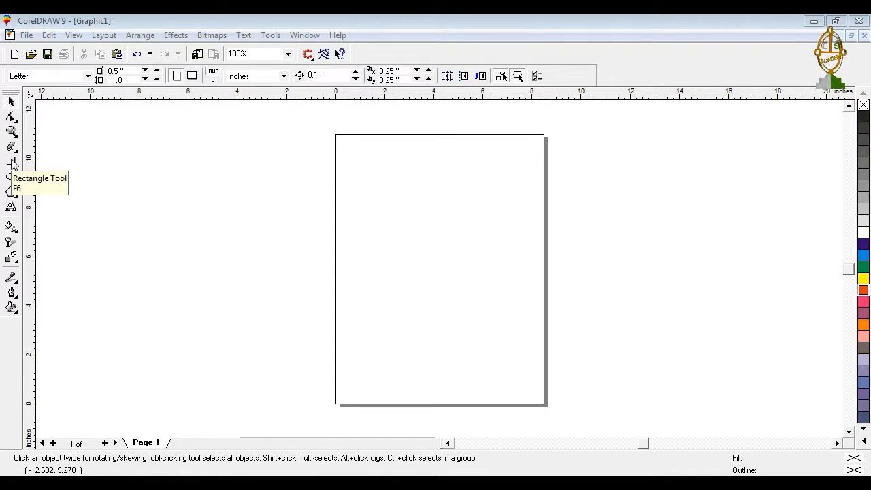
Step: Draw a rectangle about 5.35 by 1.94 inches low on the page and a circle about 3.33 inches across above it
click(12, 161)
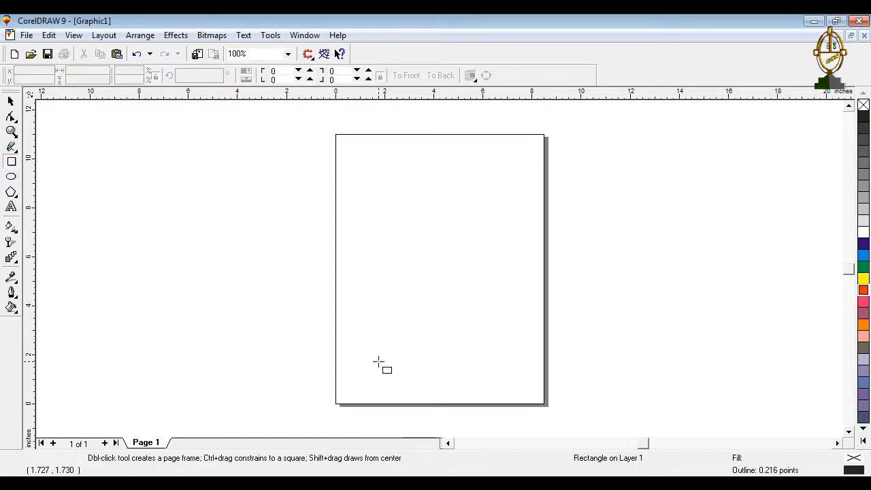
mouse_move(357, 316)
mouse_down()
mouse_move(450, 375)
mouse_move(427, 357)
mouse_move(490, 365)
mouse_up()
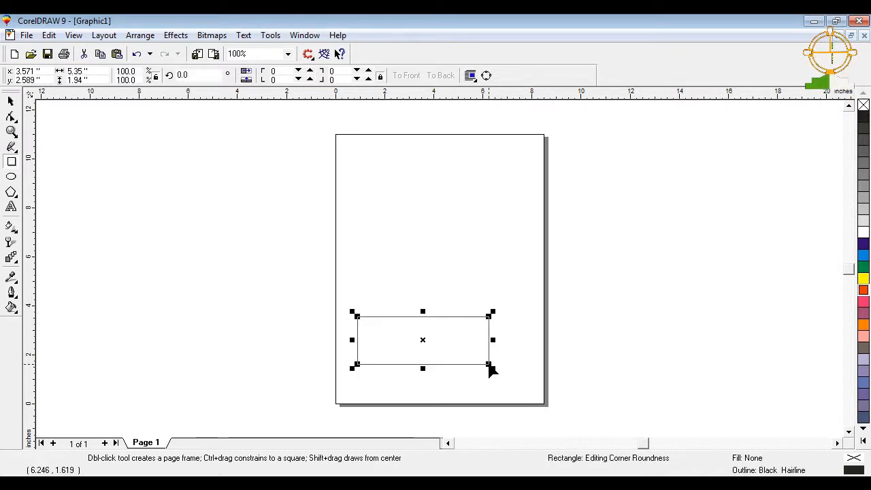
click(11, 177)
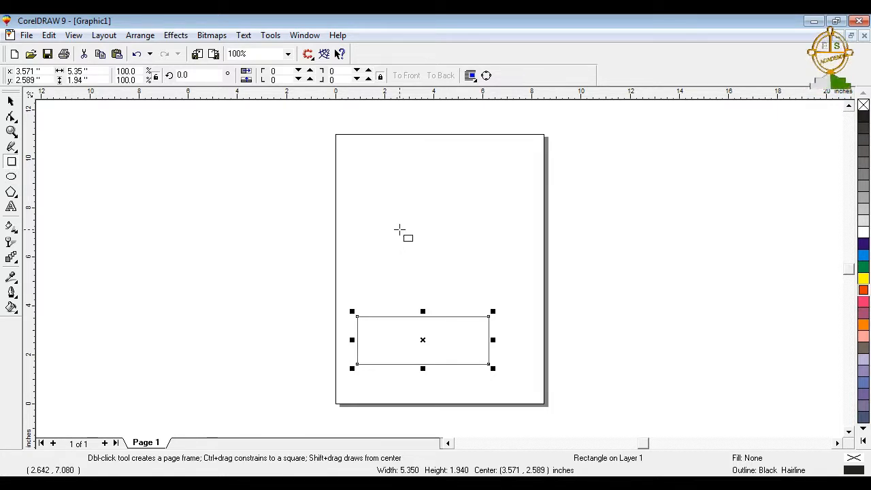
click(11, 177)
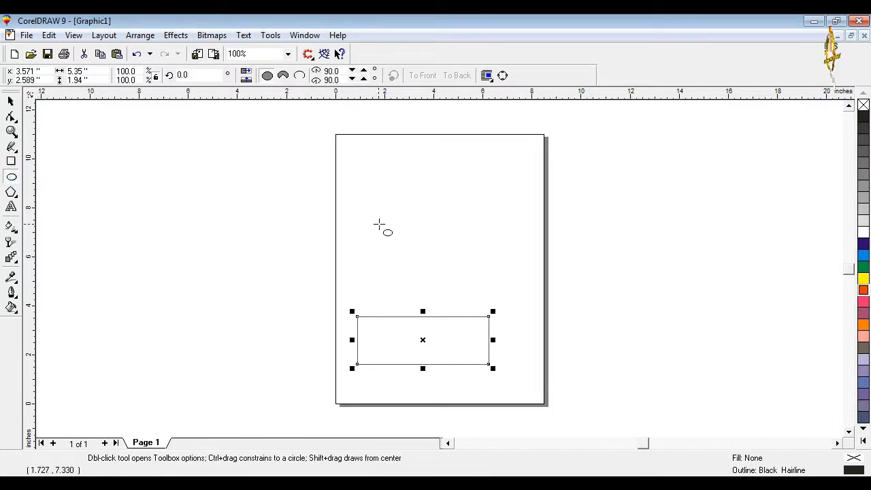
drag(386, 222, 419, 269)
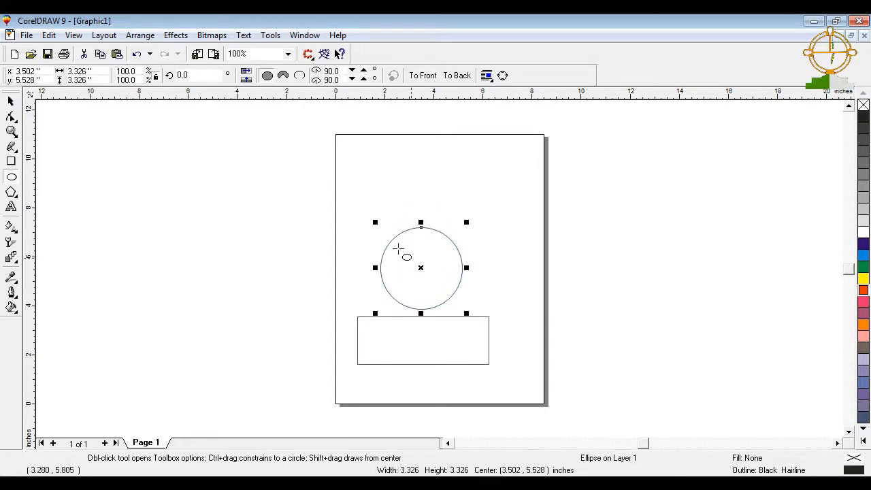
Step: Draw a five-sided polygon about 3.11 by 2.91 inches above the circle and line it up over the circle
click(12, 192)
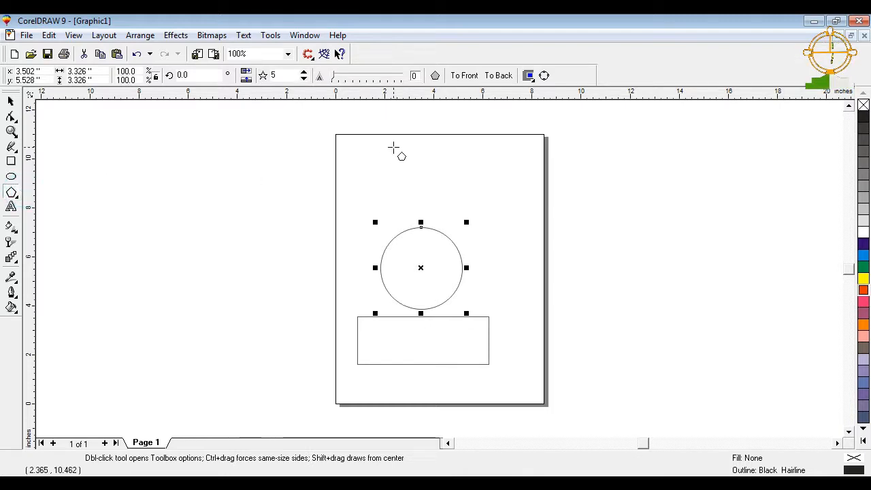
drag(395, 146, 474, 227)
drag(436, 179, 421, 175)
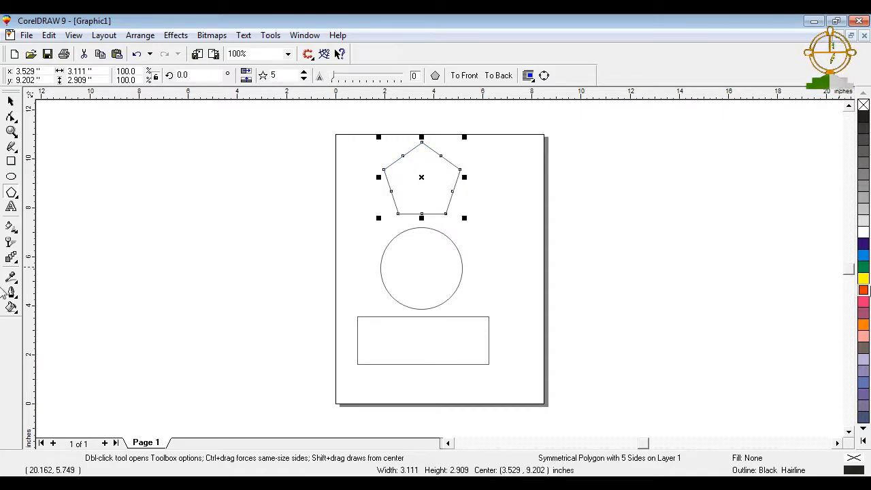
Step: Fill the pentagon with blue, the circle with orange and the rectangle with yellow
click(863, 244)
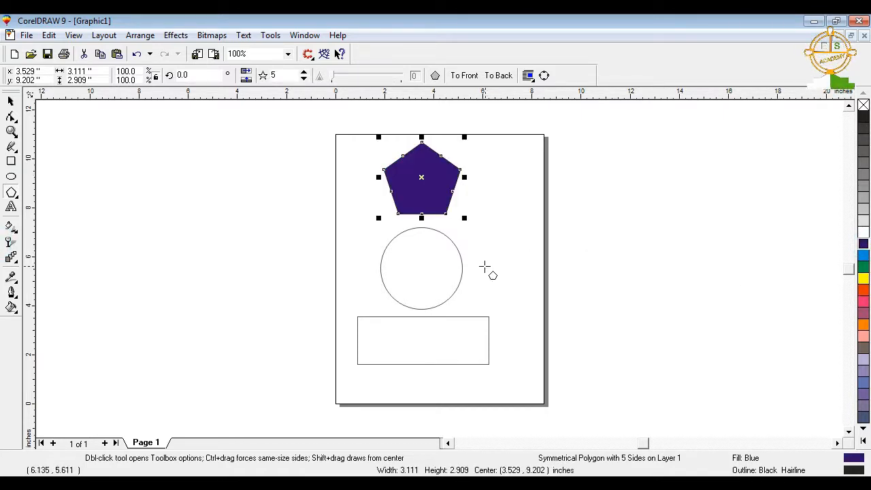
click(437, 266)
click(863, 324)
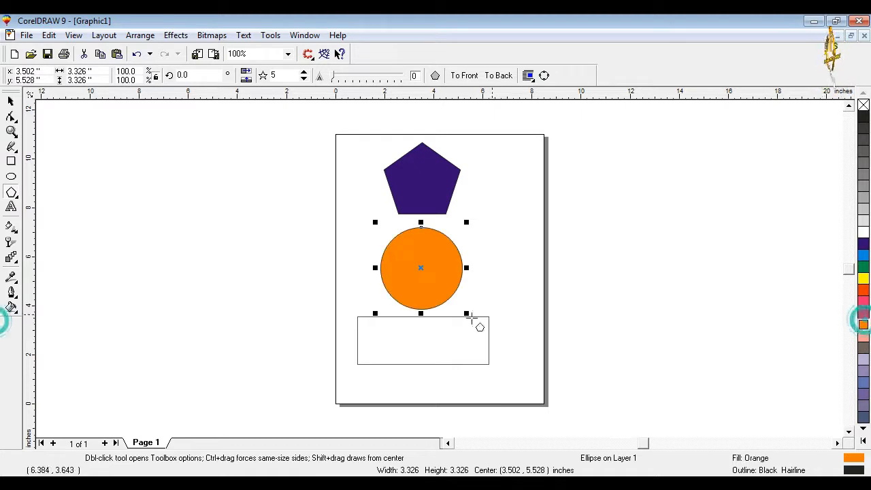
click(453, 338)
click(863, 278)
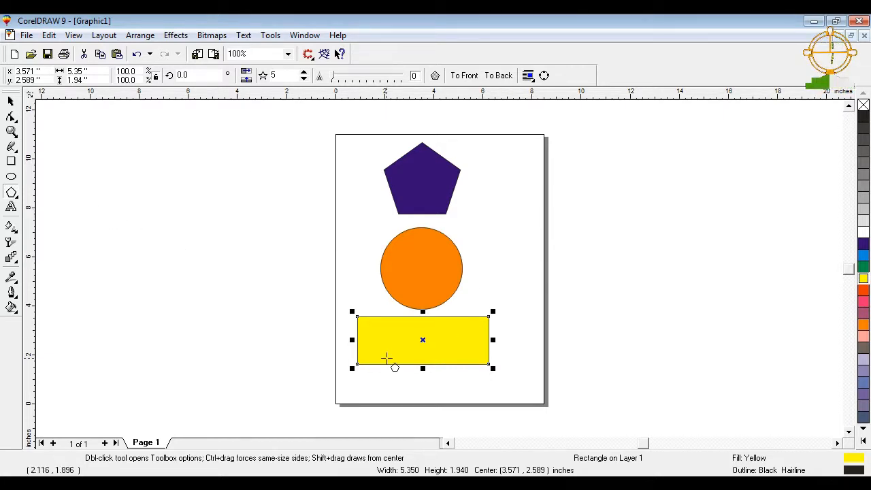
click(494, 310)
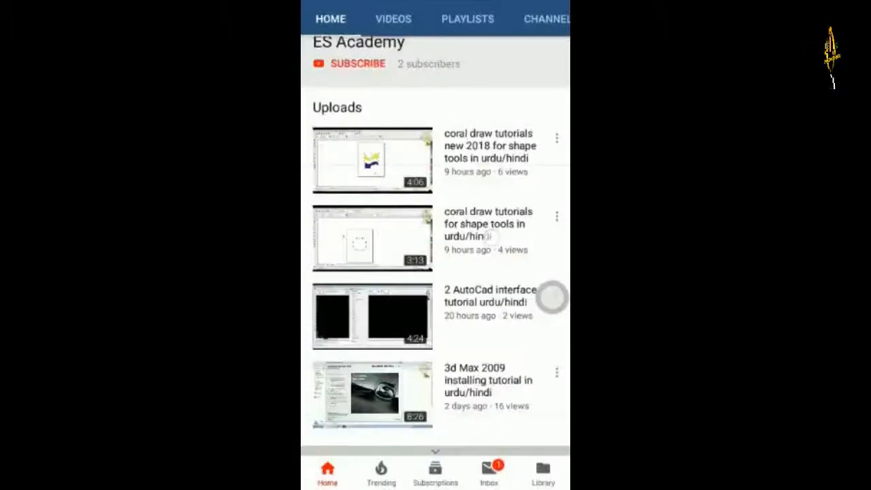
drag(491, 237, 481, 276)
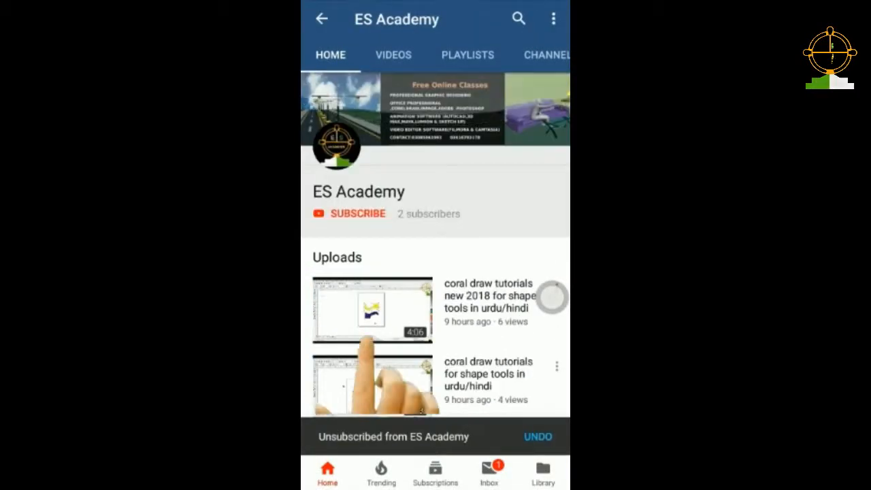
click(371, 215)
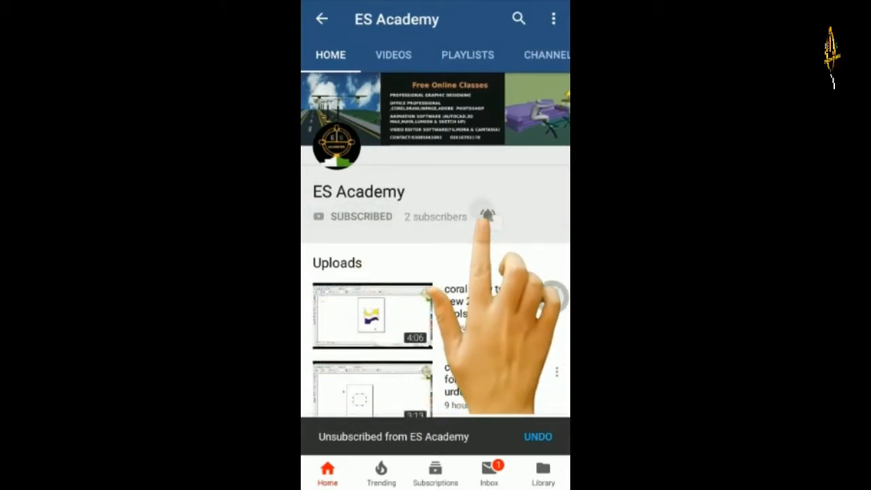
click(487, 217)
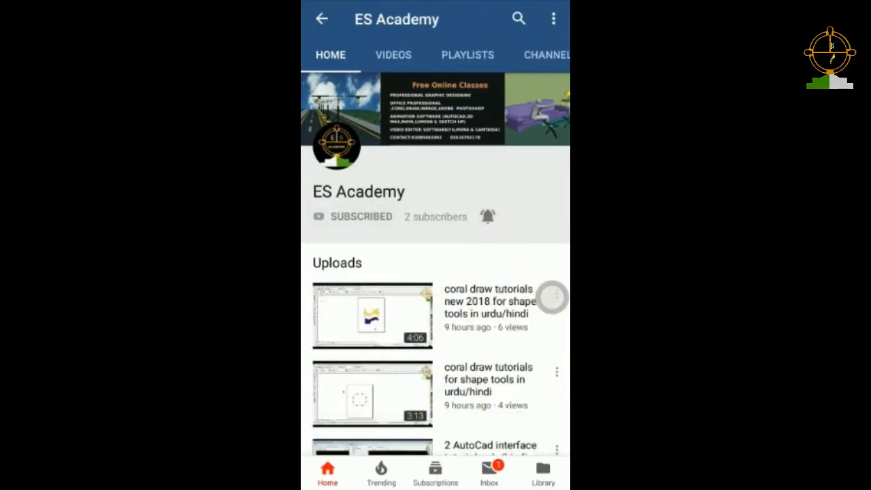
click(393, 55)
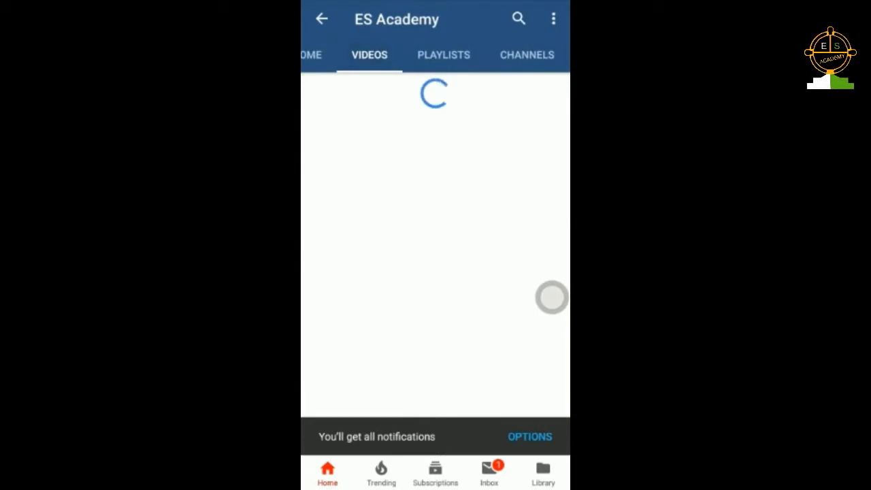
scroll(517, 366, down, 3)
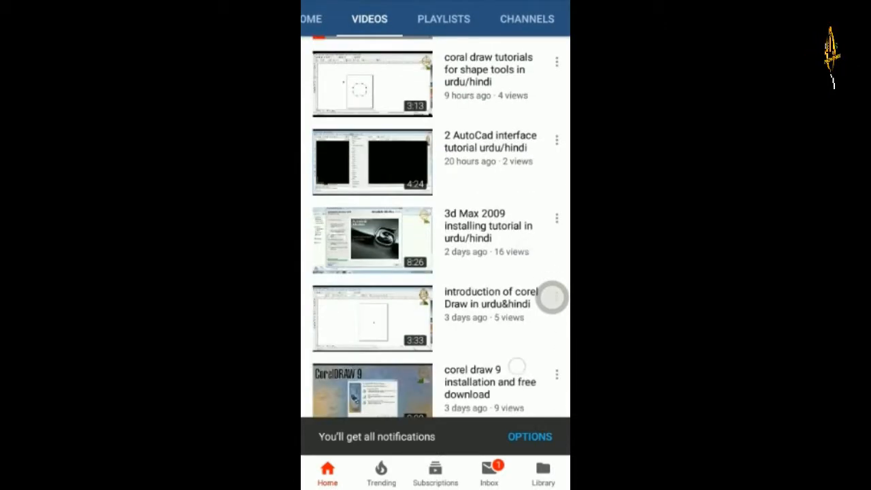
scroll(551, 296, down, 2)
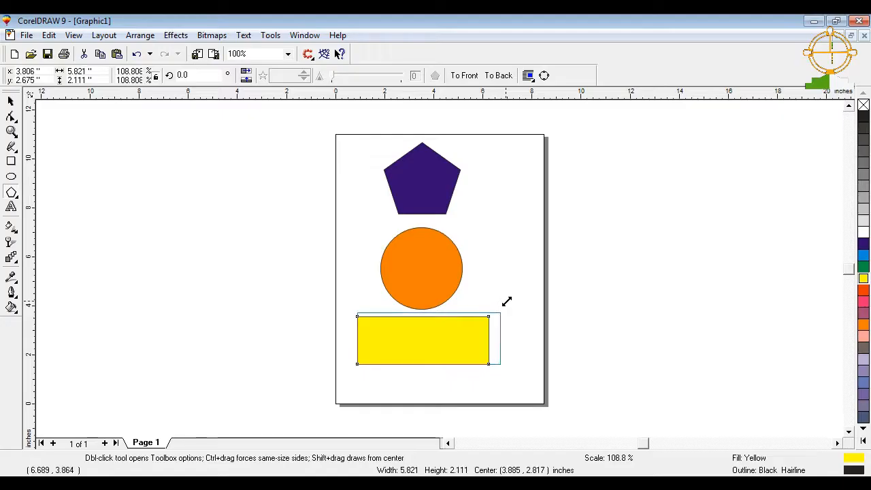
Step: Scale the yellow rectangle up proportionally from its upper-right corner to about 5.82 by 2.11 inches
drag(508, 297, 487, 318)
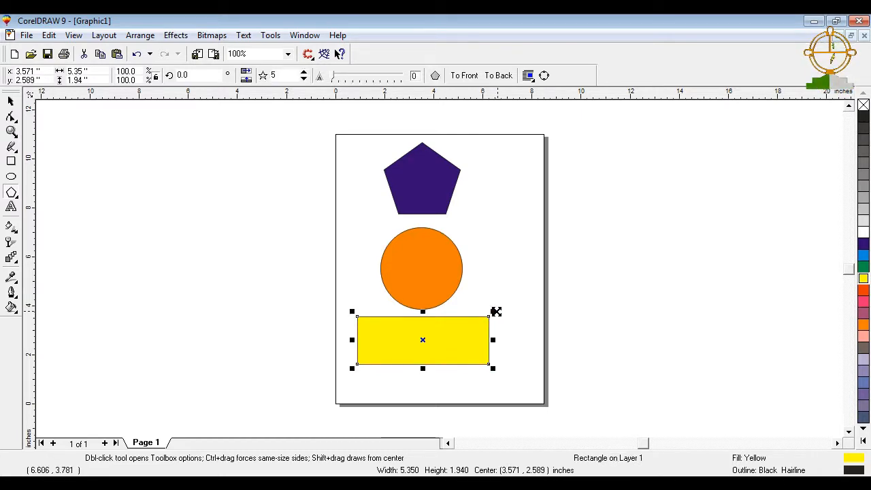
click(490, 308)
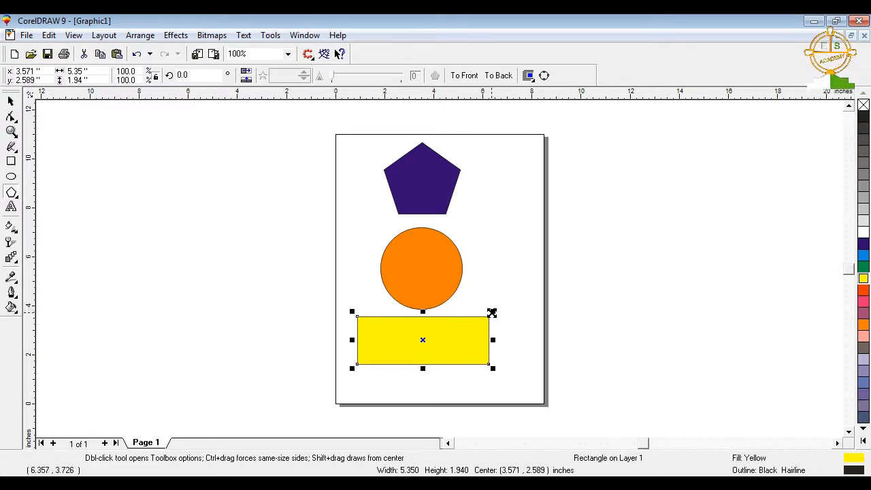
mouse_move(494, 310)
mouse_down()
mouse_move(555, 289)
mouse_move(503, 306)
mouse_up()
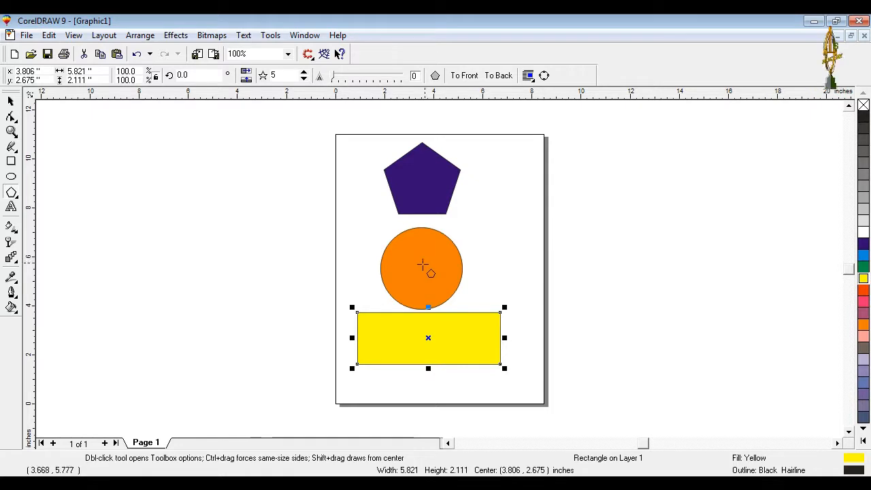
Step: Enlarge the orange circle from its centre to about 3.77 inches across and move it slightly up and to the right
click(422, 265)
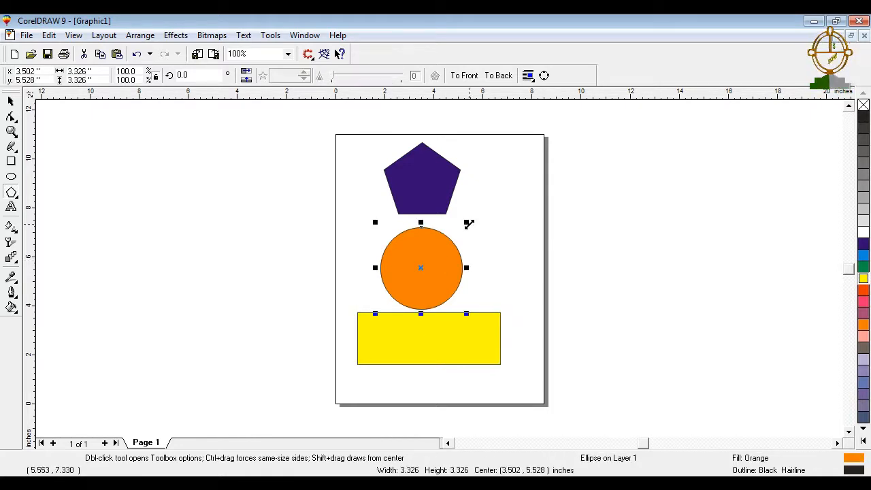
drag(466, 221, 519, 217)
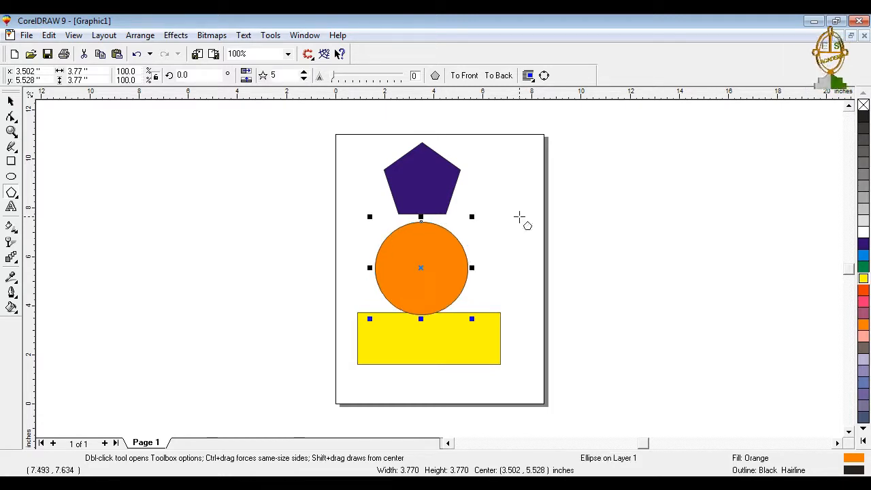
drag(421, 267, 425, 262)
Step: Enlarge the blue pentagon from its centre to about 3.47 by 3.24 inches and shift it slightly right above the circle
click(427, 184)
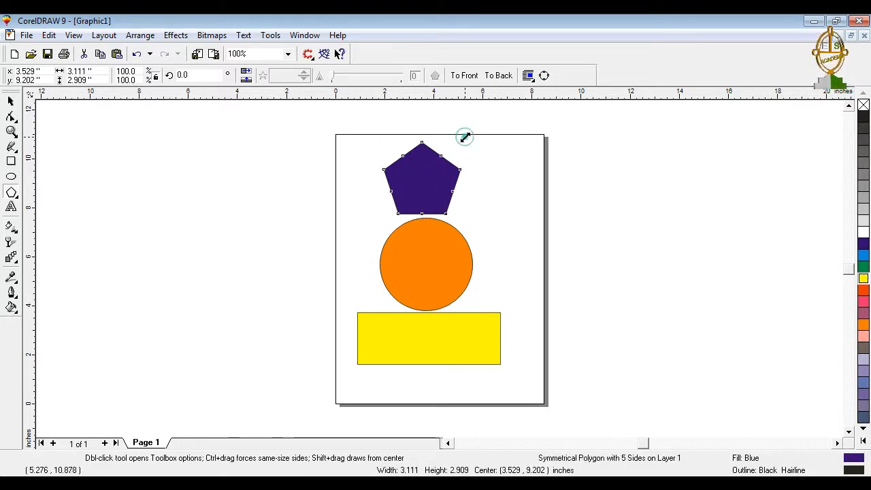
drag(463, 136, 580, 134)
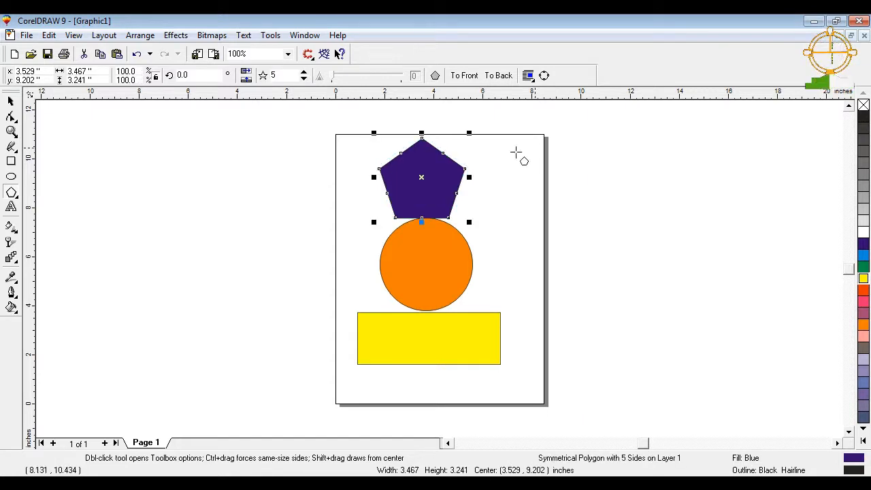
drag(421, 176, 428, 176)
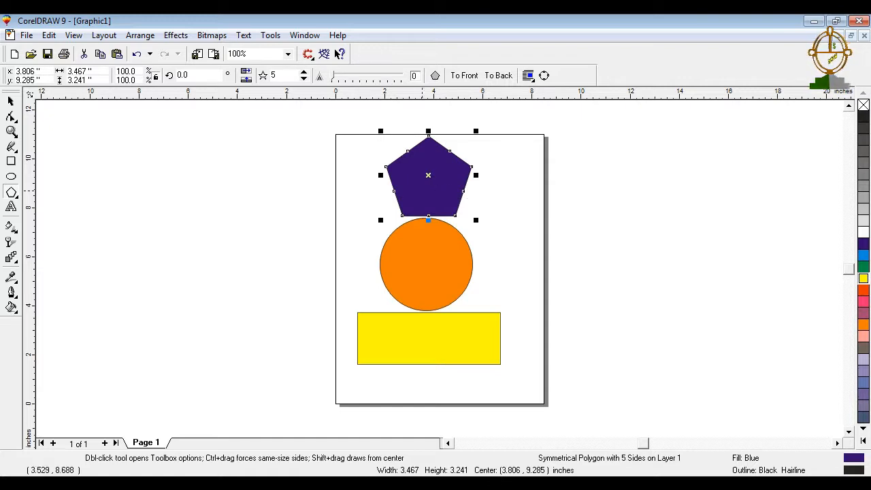
Step: Round all four corners of the yellow rectangle to a roundness of 100 with the Shape tool
click(376, 362)
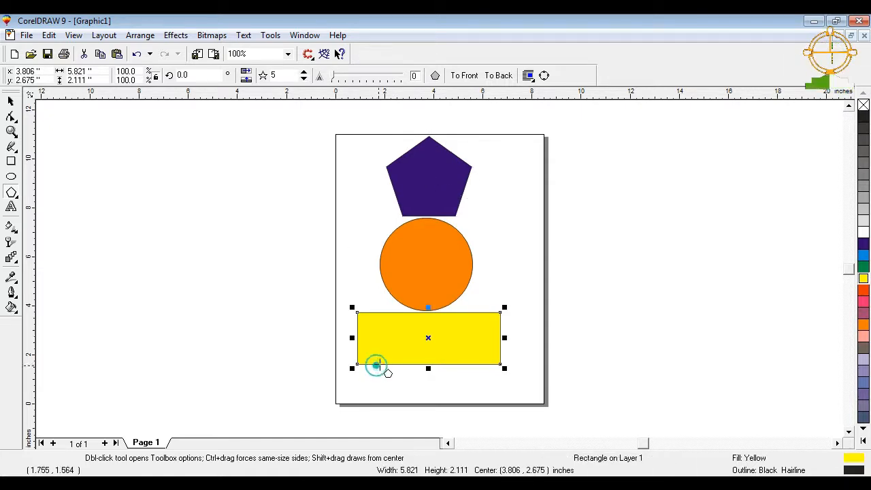
drag(357, 313, 359, 319)
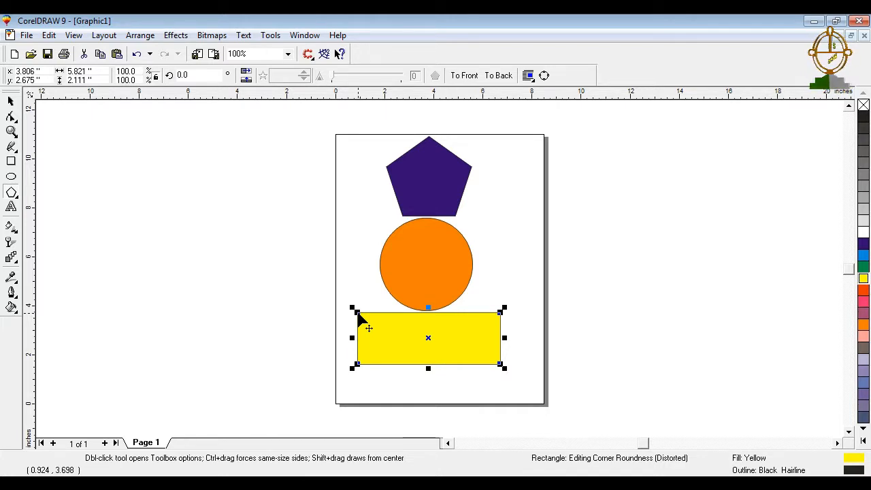
drag(358, 318, 358, 317)
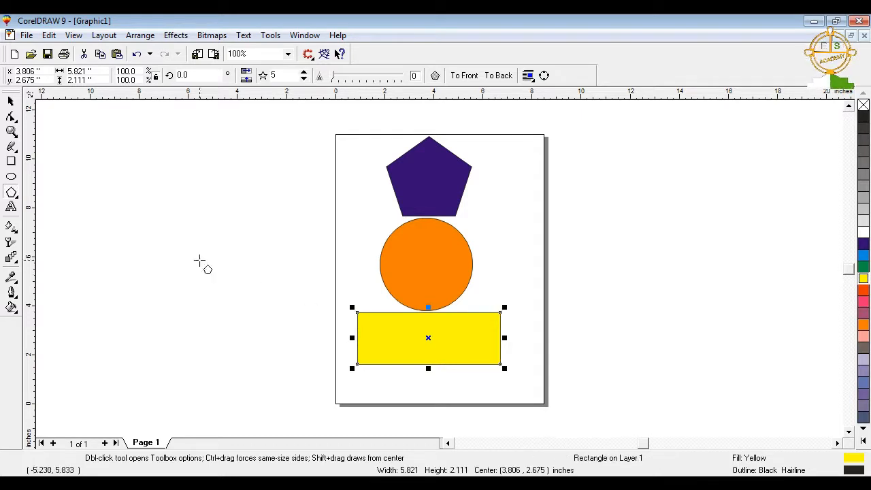
click(12, 119)
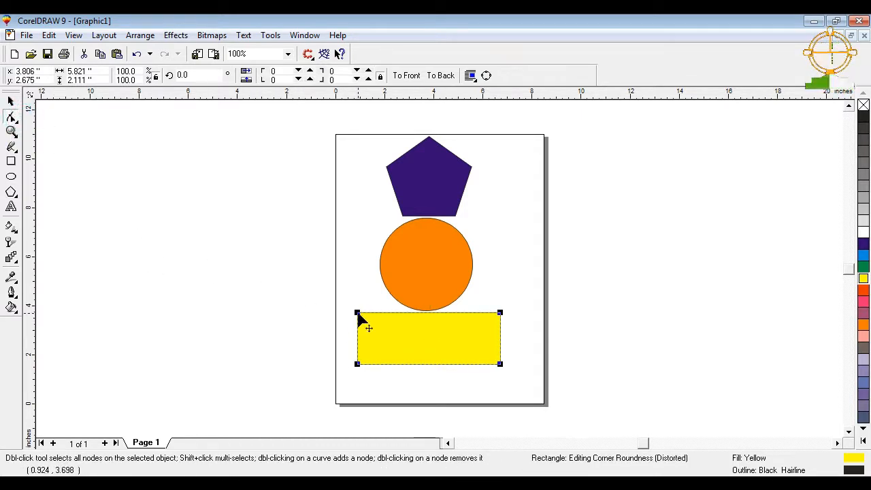
drag(358, 317, 385, 317)
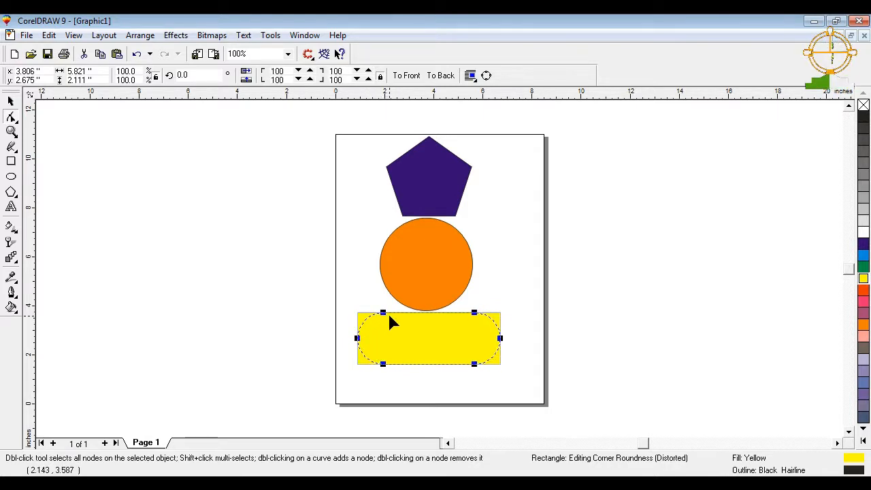
Step: Reshape the orange circle into a pie running from 90 to about 334.26 degrees, with its open wedge on the right
click(416, 257)
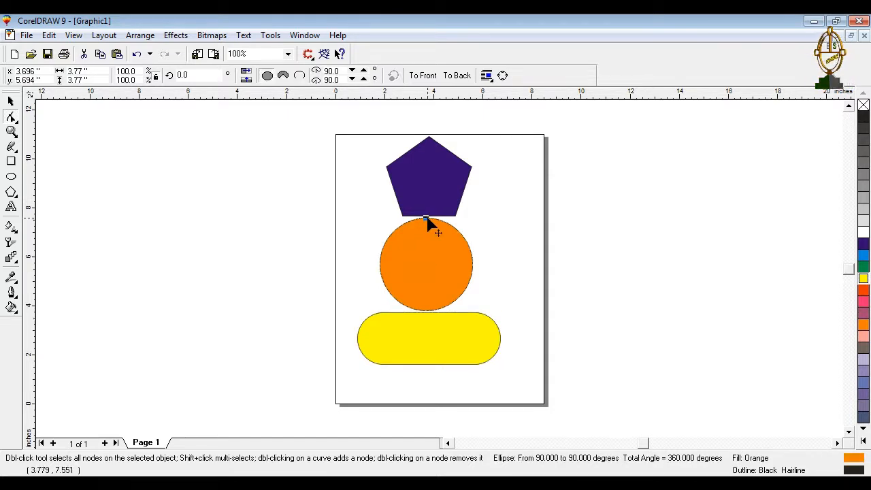
drag(427, 219, 471, 272)
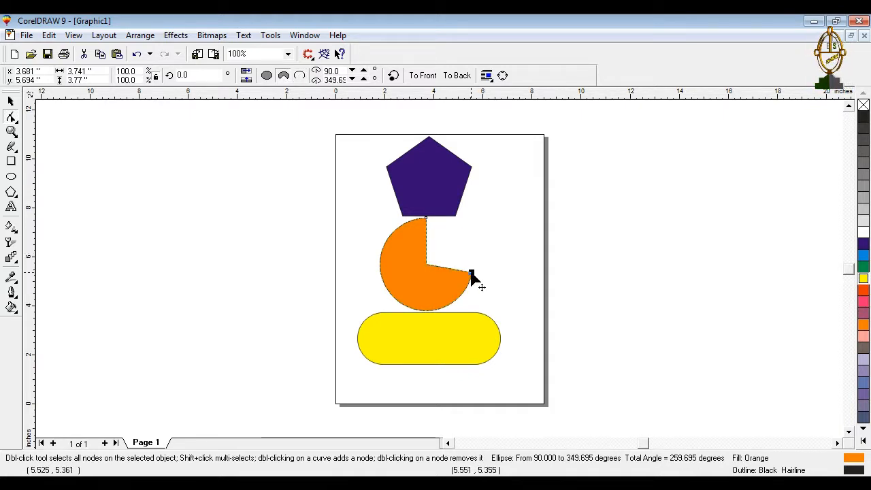
drag(470, 273, 453, 292)
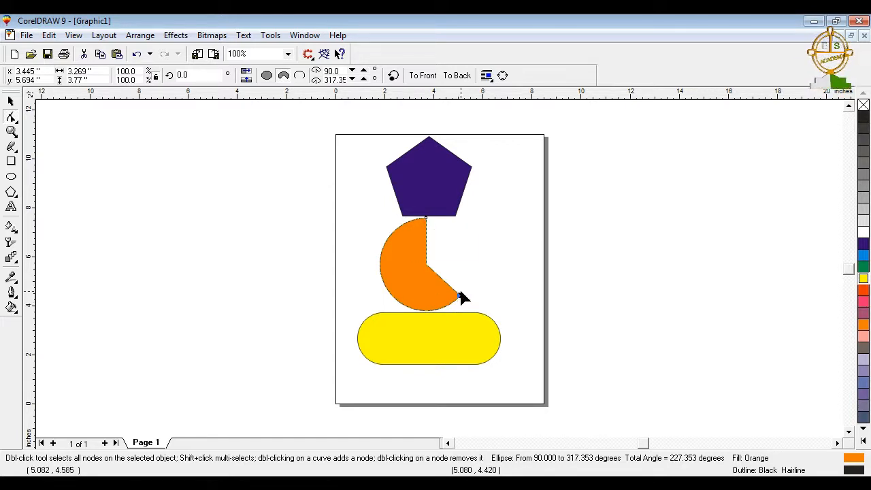
drag(460, 295, 467, 285)
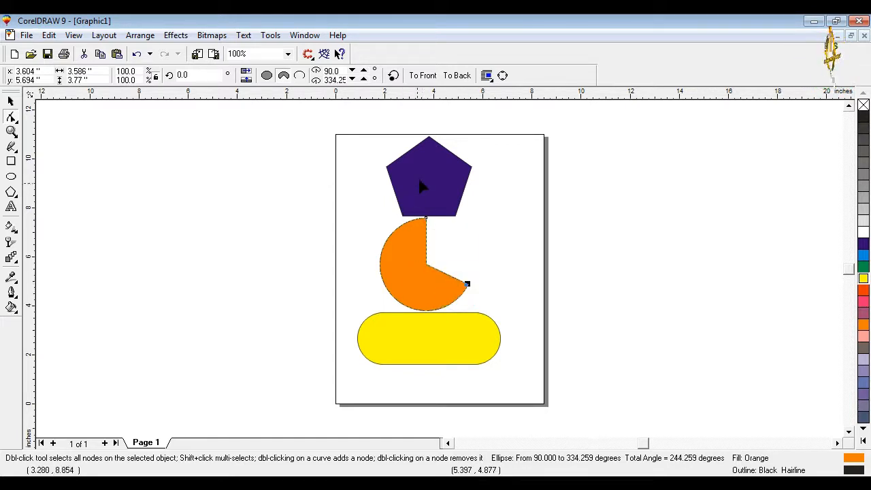
Step: Reshape the blue pentagon into a crossing ten-node star by pulling its top node down past its lower-right corner with the Shape tool
click(430, 140)
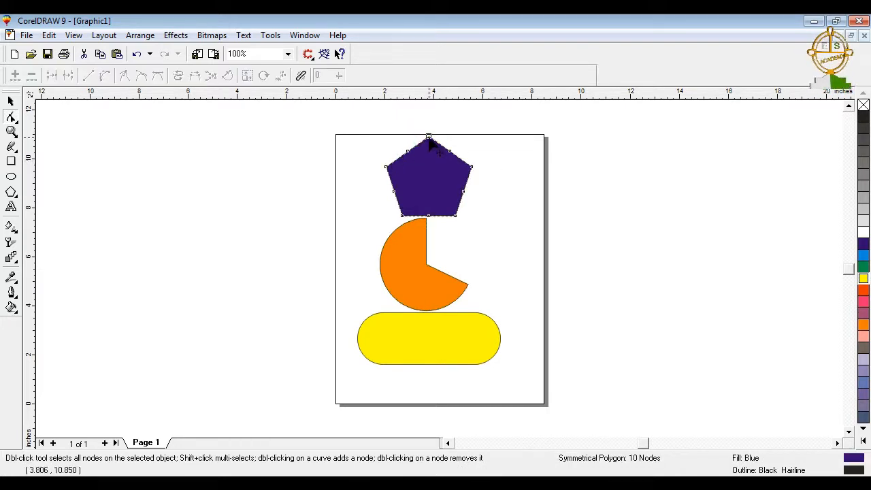
drag(429, 136, 452, 227)
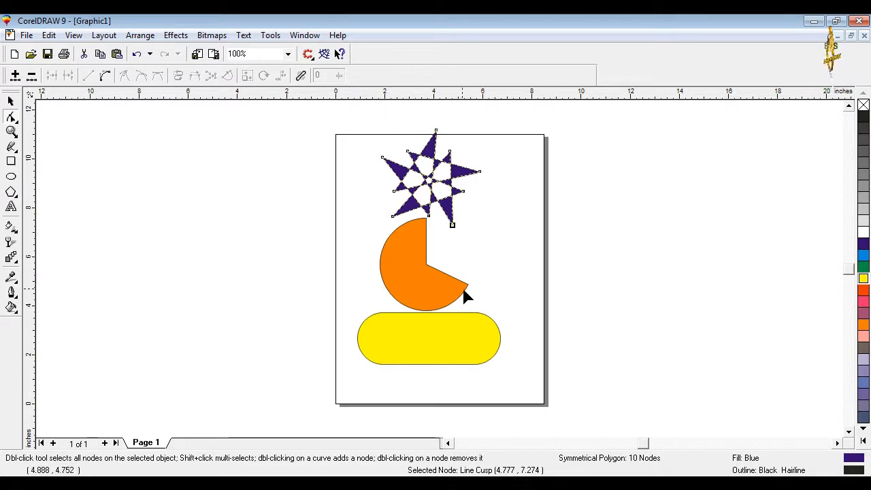
click(419, 254)
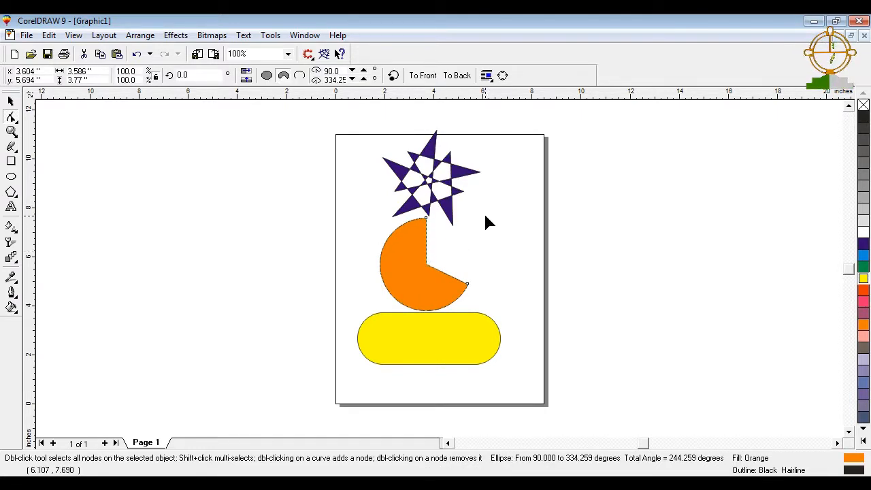
Step: Rotate the yellow rounded rectangle clockwise with the Pick tool to an angle of about 339.26 degrees
click(419, 335)
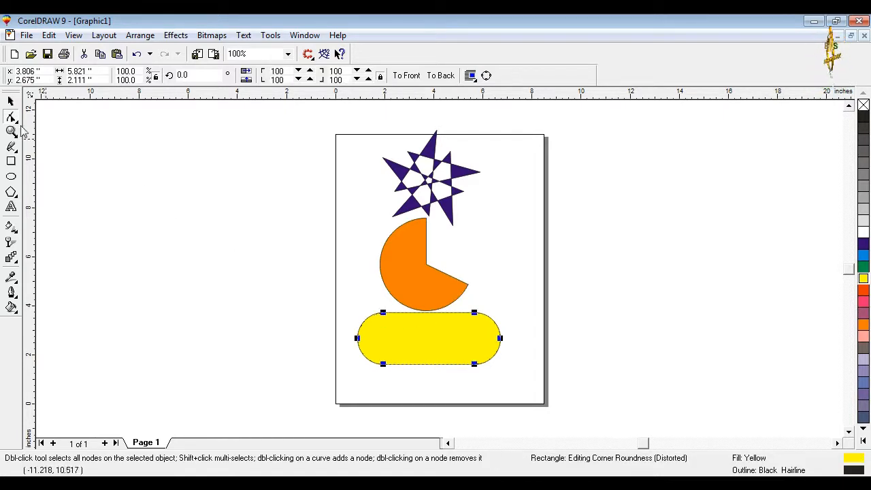
click(11, 102)
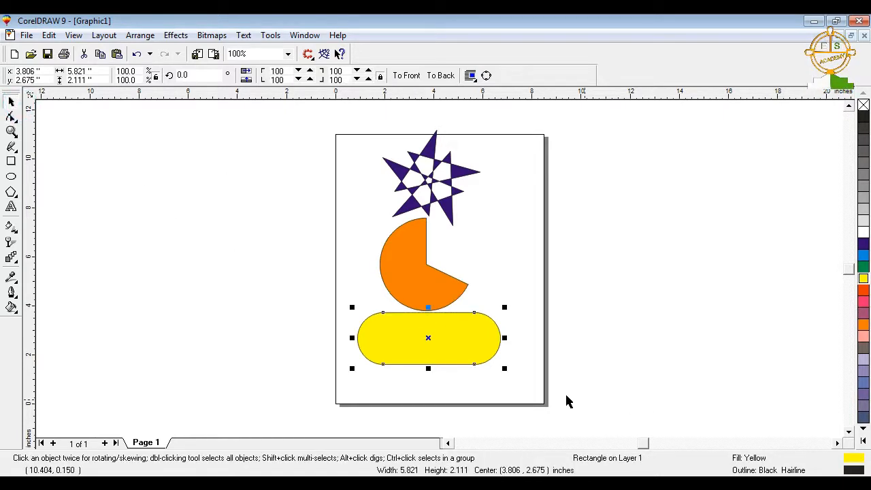
click(428, 337)
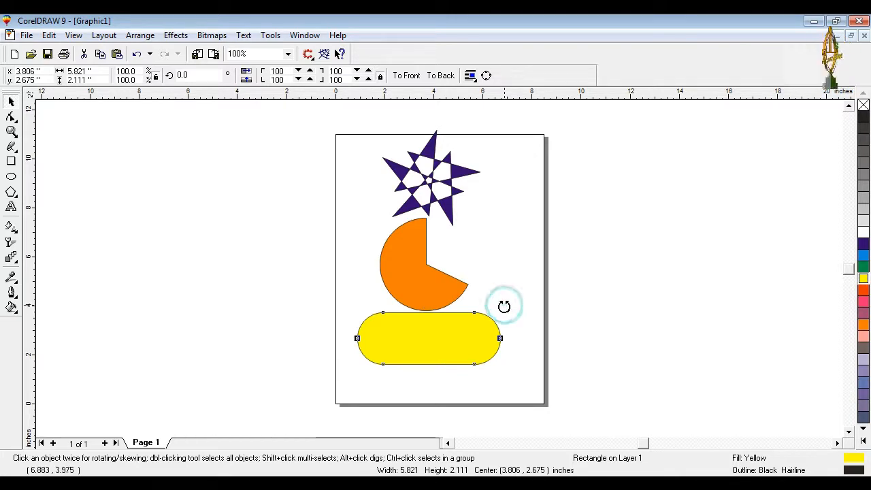
drag(504, 306, 491, 338)
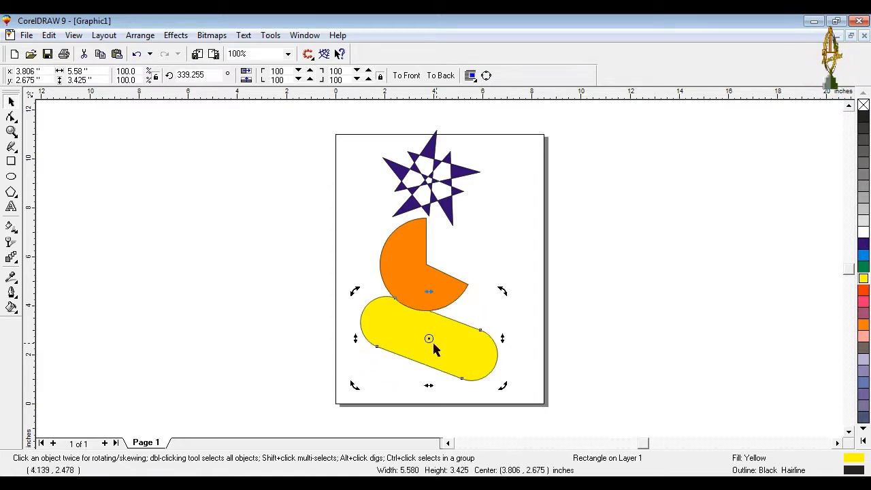
Step: Shift the yellow shape's rotation centre to its lower edge and move the shape down and left to about 3.42, 1.68 inches
drag(427, 338, 426, 359)
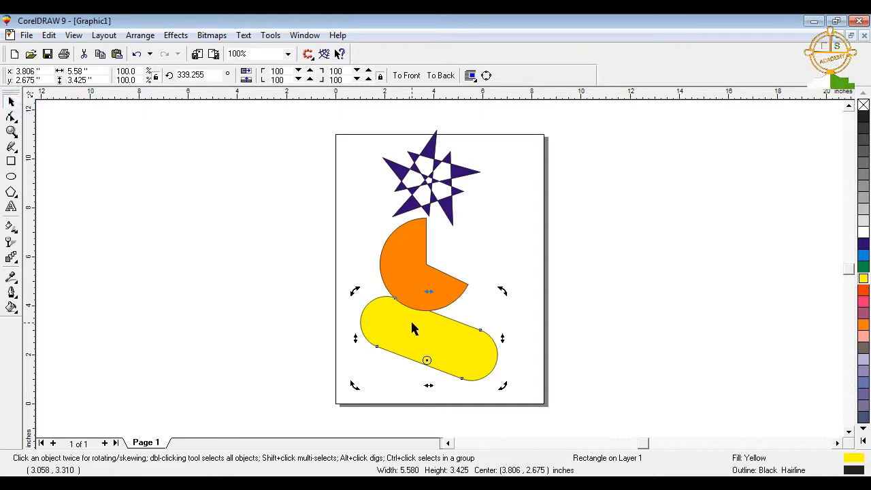
click(428, 360)
drag(428, 336, 415, 357)
Step: Rotate the orange pie clockwise to about 220.11 degrees so its open wedge faces downward
click(409, 260)
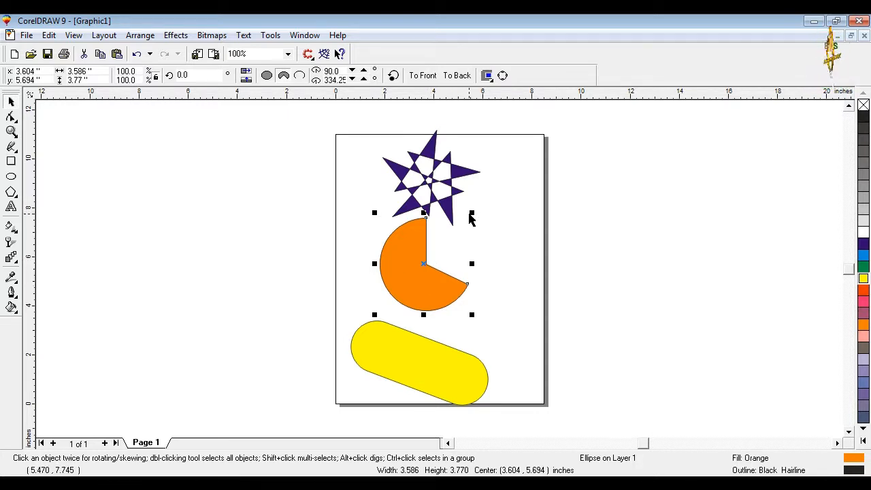
click(422, 264)
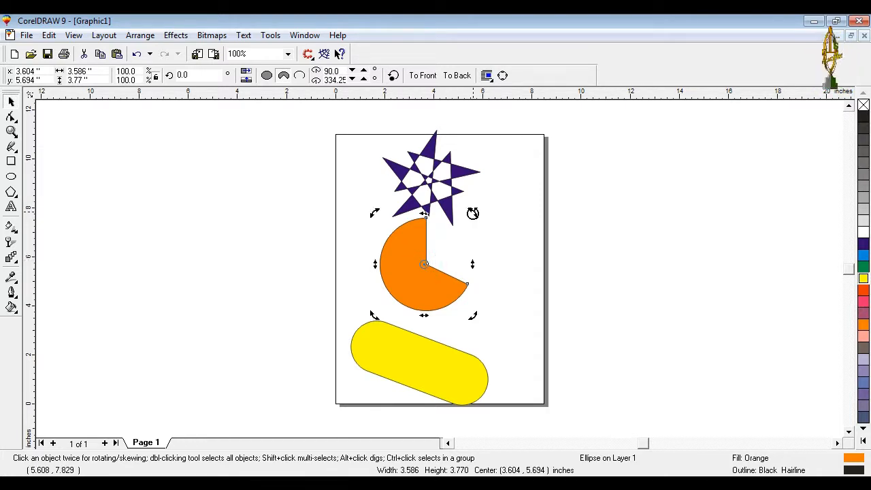
drag(472, 212, 428, 399)
drag(424, 399, 412, 402)
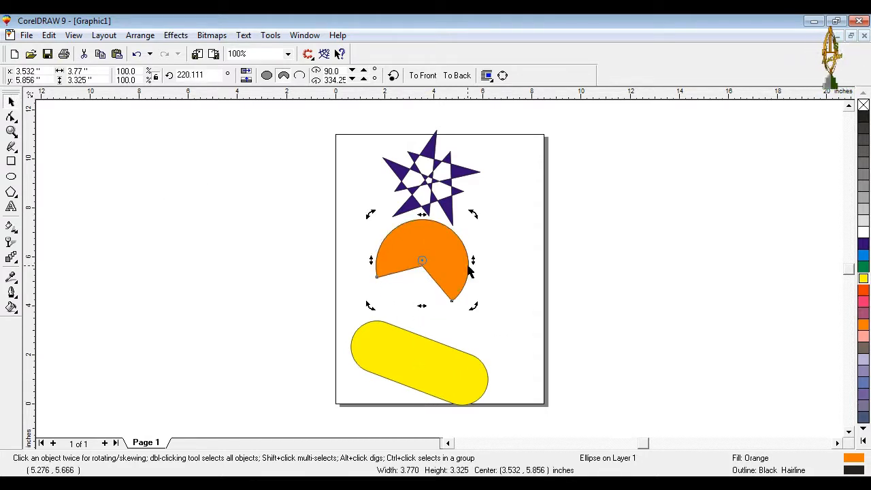
Step: Move the orange pie down onto the yellow shape's upper edge, centred near 4.21, 3.82 inches, and rotate it to about 216.33 degrees
drag(422, 261, 439, 308)
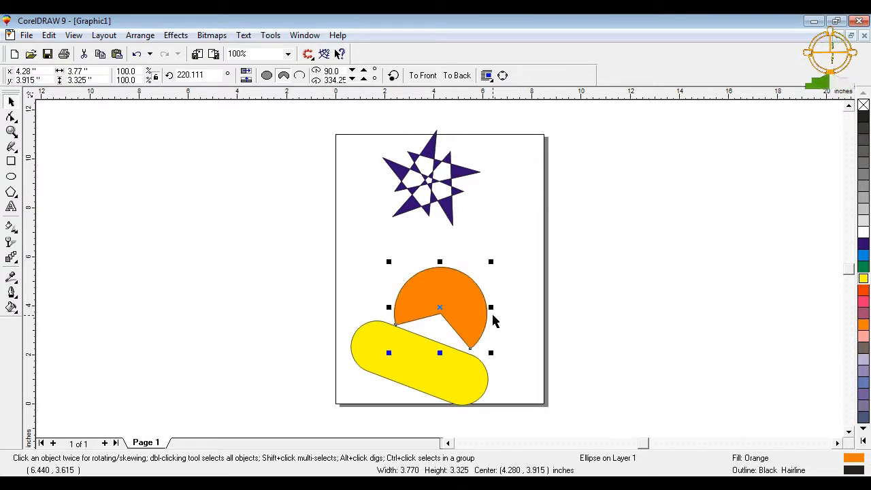
click(442, 306)
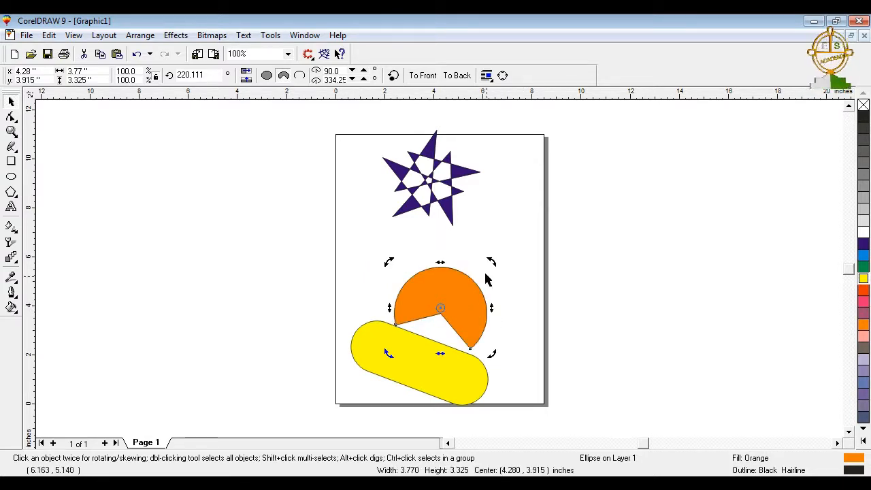
drag(490, 263, 489, 271)
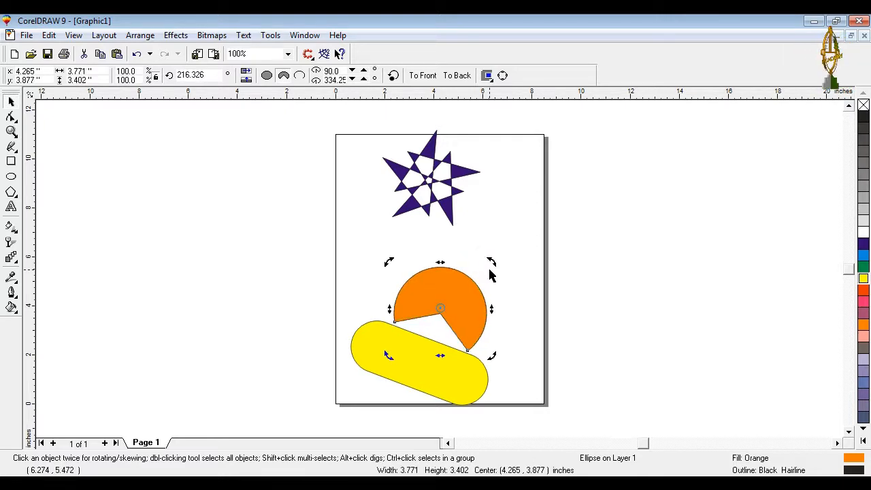
click(443, 305)
drag(442, 306, 441, 308)
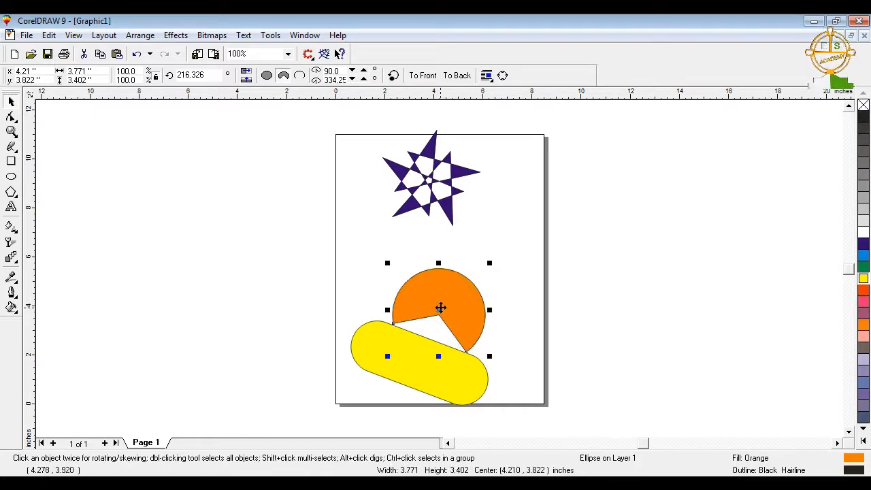
Step: Rotate the blue star clockwise to about 274.34 degrees and move it down and right to about 4.31, 8.29 inches
click(421, 175)
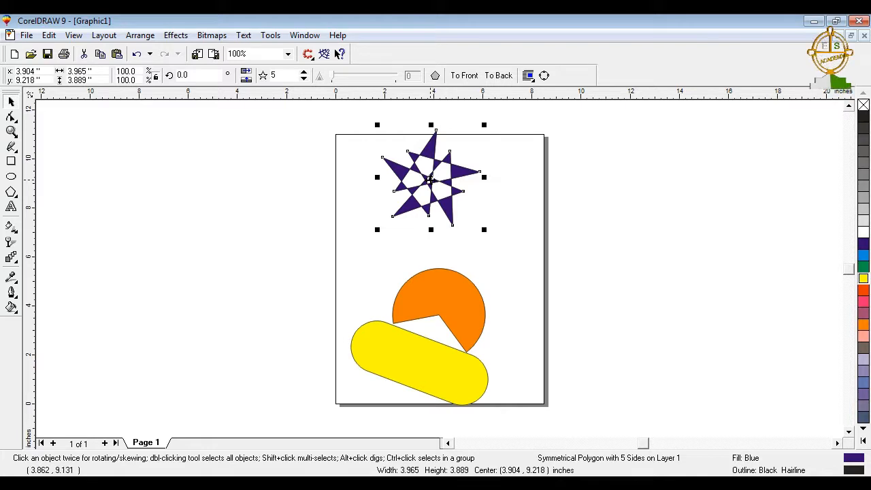
click(430, 178)
drag(483, 125, 480, 225)
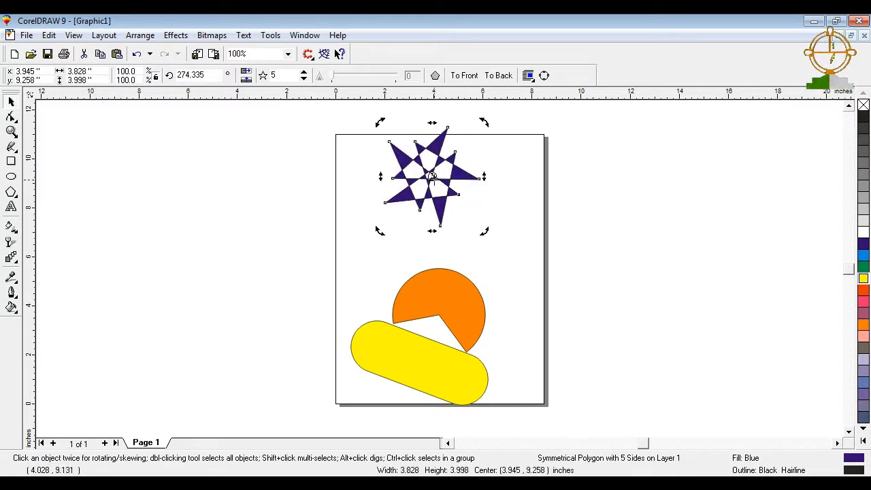
click(431, 177)
drag(431, 177, 442, 202)
Step: Move the orange pie up between the star and the yellow shape, centred at about 4.35, 4.40 inches, and deselect it
click(446, 291)
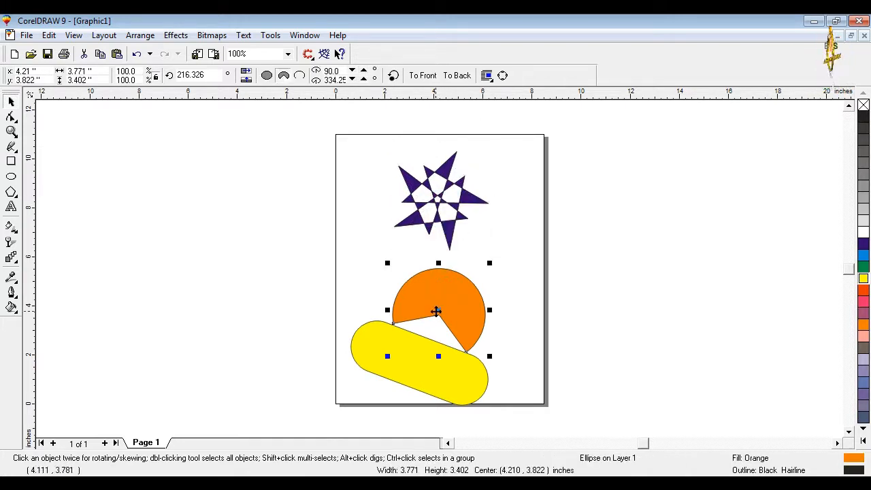
drag(436, 311, 439, 296)
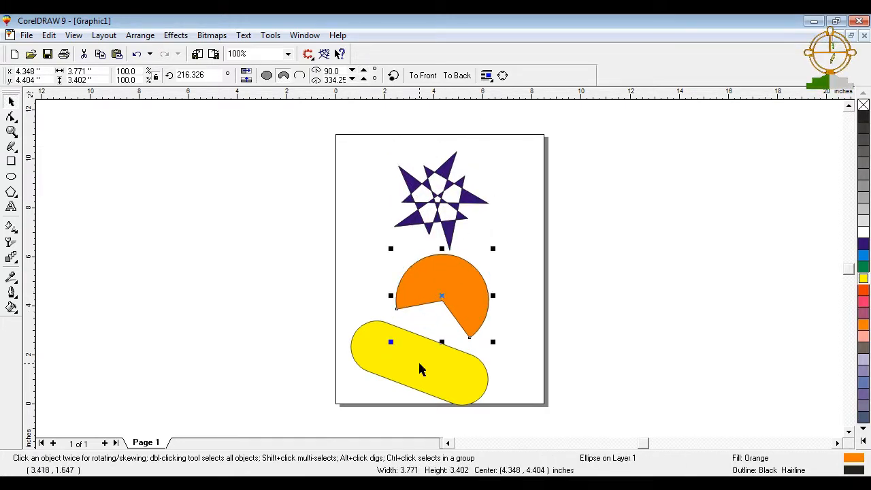
click(440, 184)
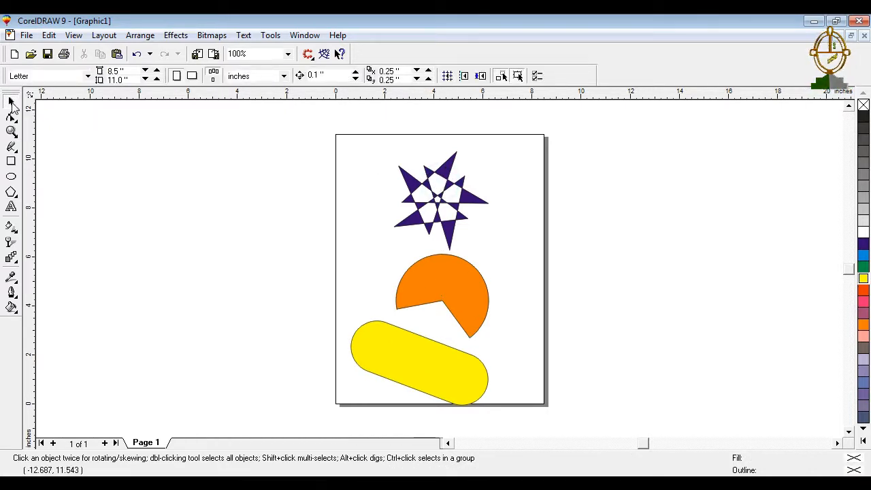
Step: Skew the blue star horizontally with its top leaning left, to a width of about 4.28 inches
click(444, 200)
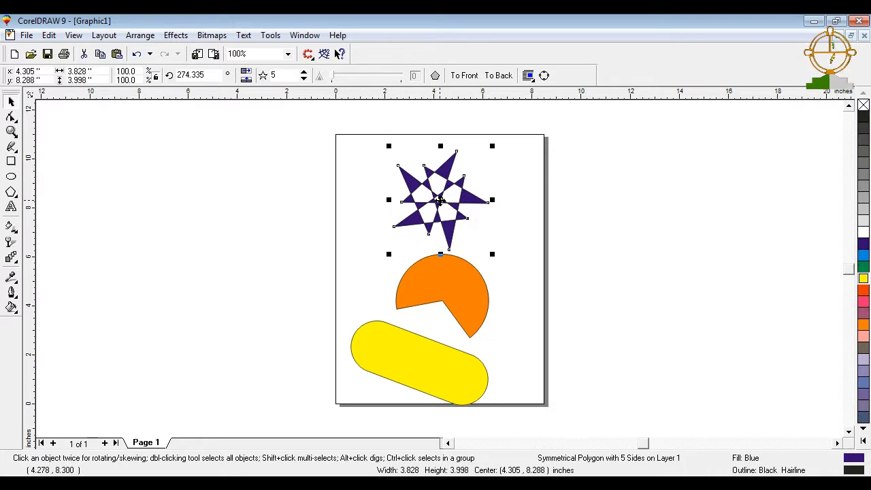
click(438, 200)
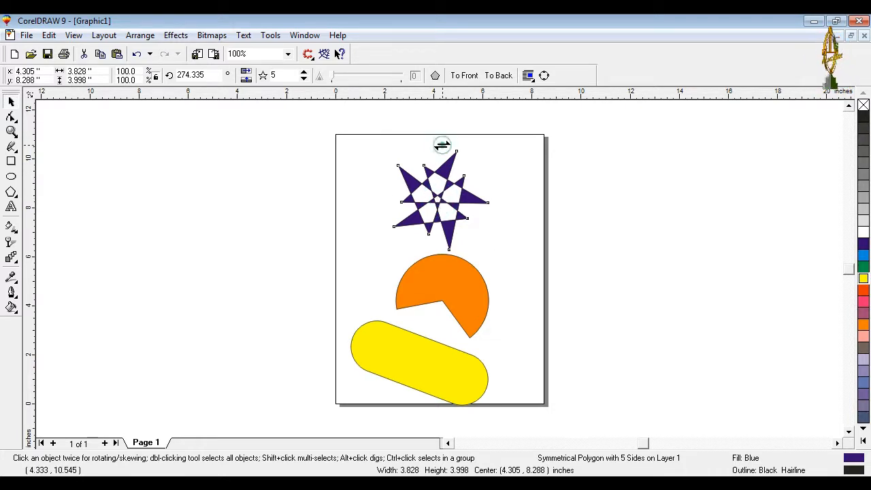
drag(442, 145, 400, 160)
Step: Skew the orange pie horizontally so its top leans to the right
click(468, 287)
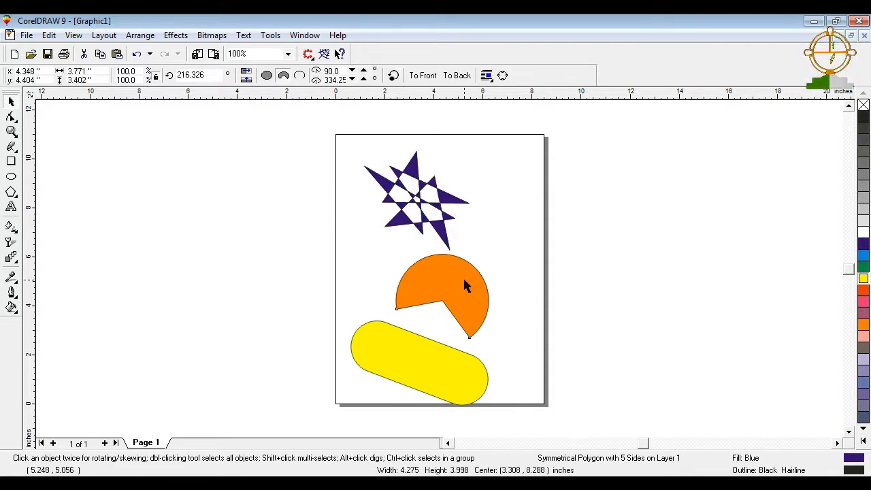
click(442, 296)
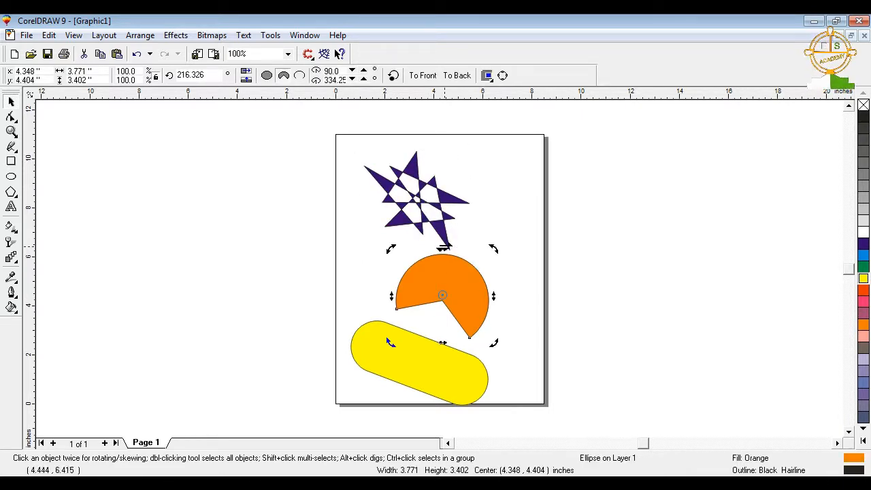
drag(443, 250, 490, 262)
Step: Skew the yellow rounded shape horizontally with its top leaning left, to a width of about 6.08 inches
click(416, 359)
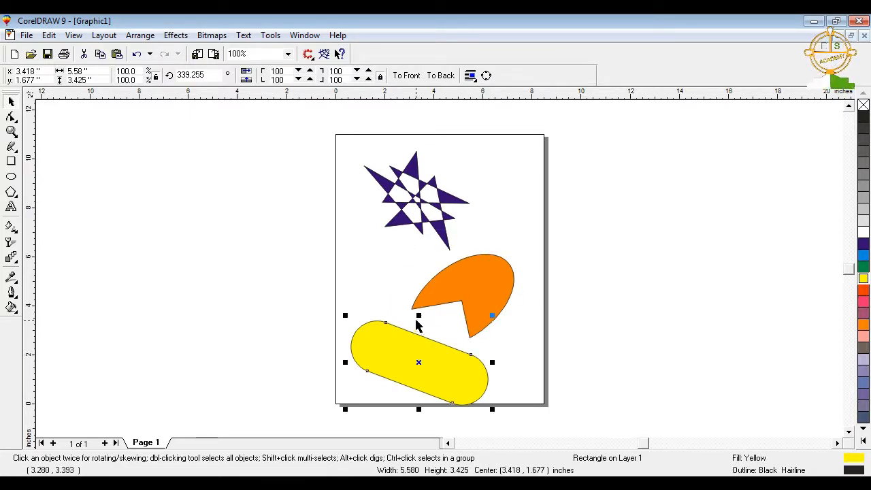
click(418, 361)
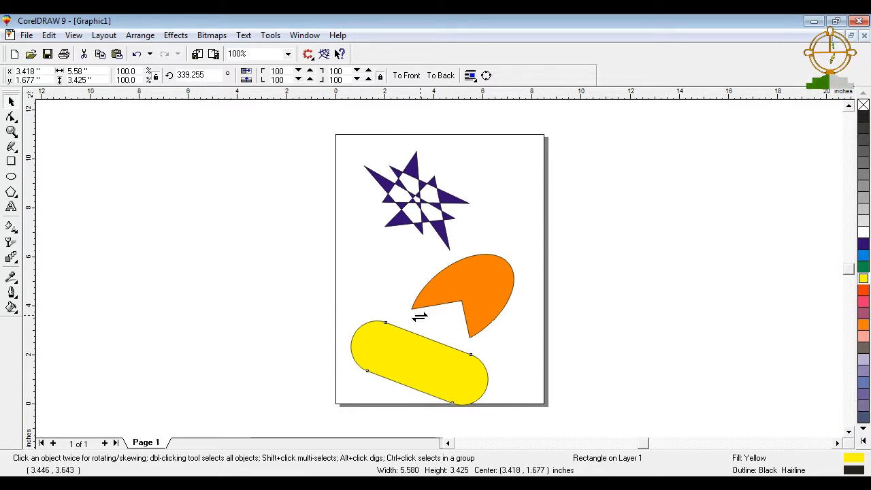
drag(413, 313, 391, 301)
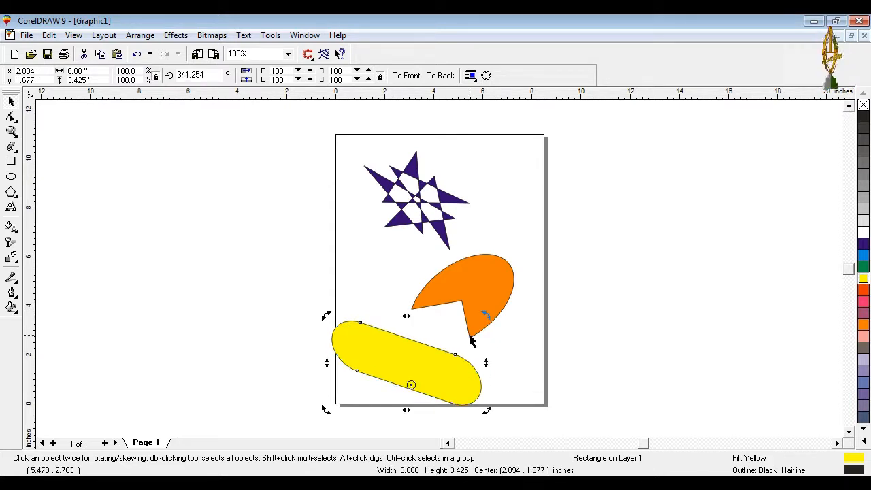